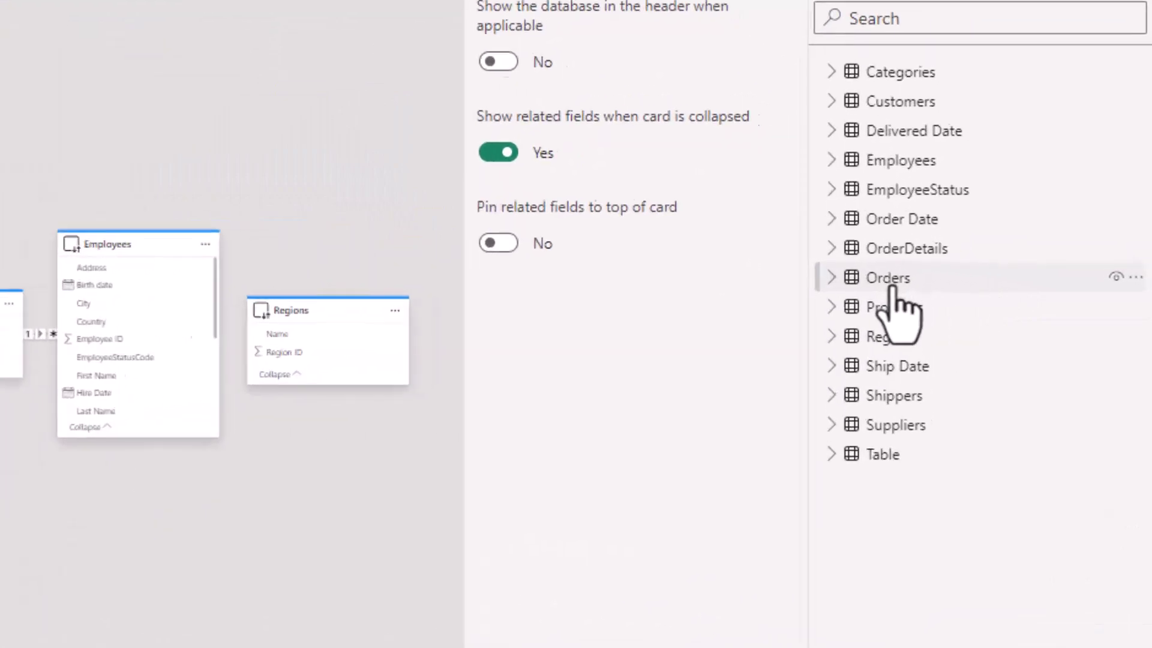
- Select the Table card and expand Advanced properties to reveal its Import storage mode
{"action": "mouse_move", "coordinate": [1025, 286]}
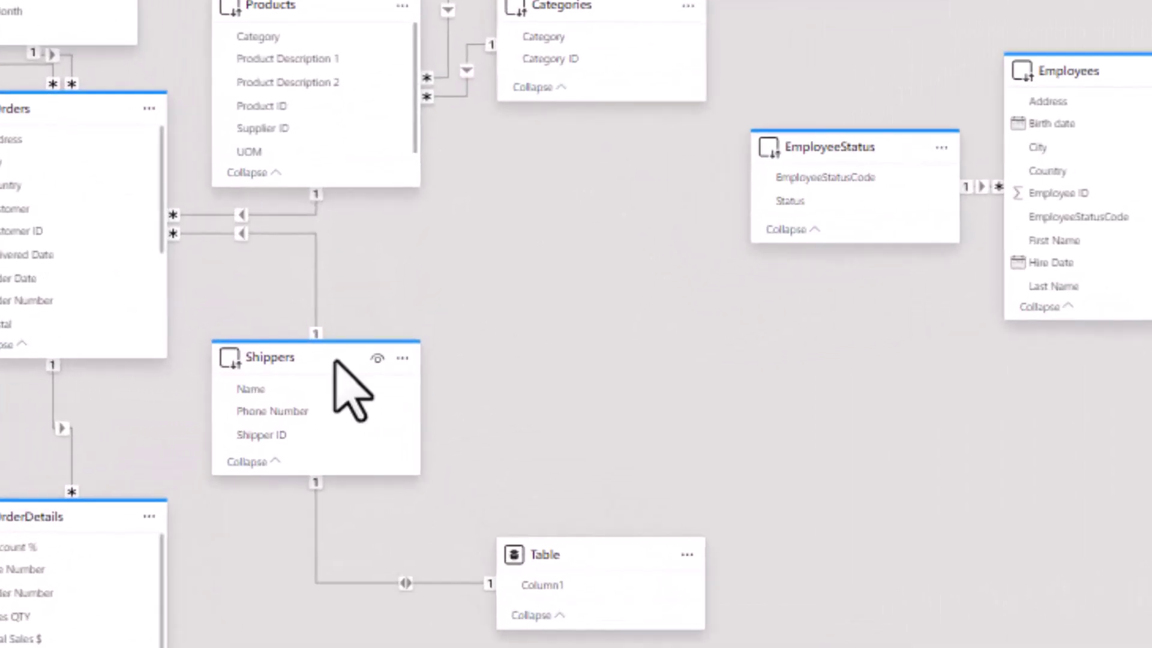
{"action": "mouse_move", "coordinate": [334, 360]}
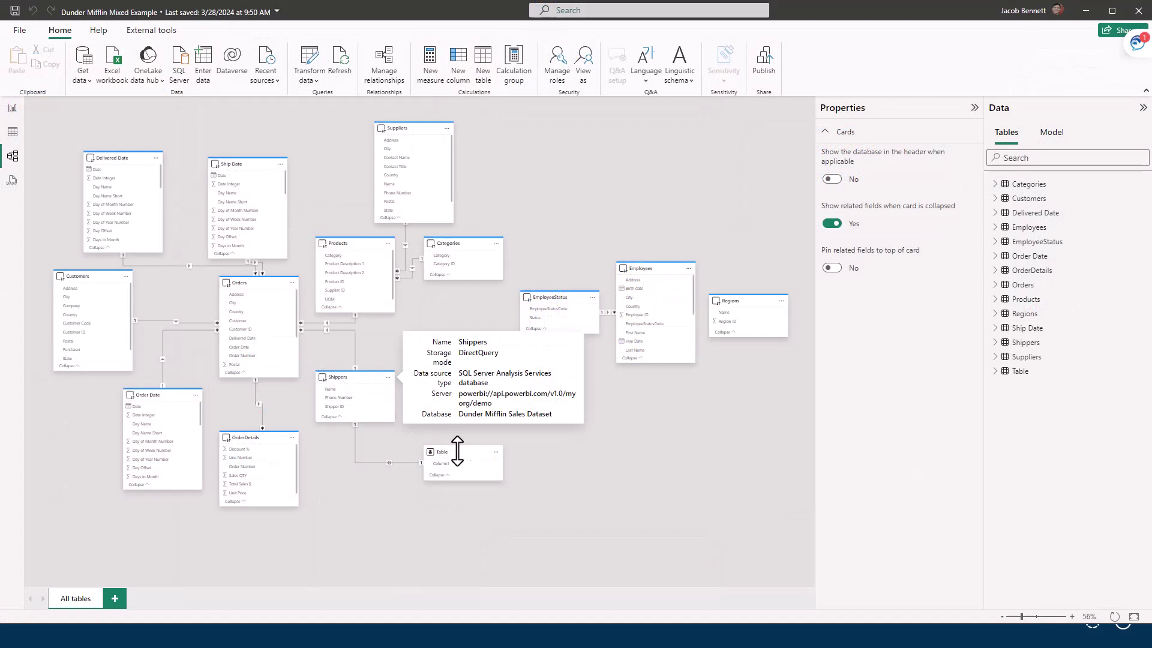
{"action": "left_click", "coordinate": [461, 452]}
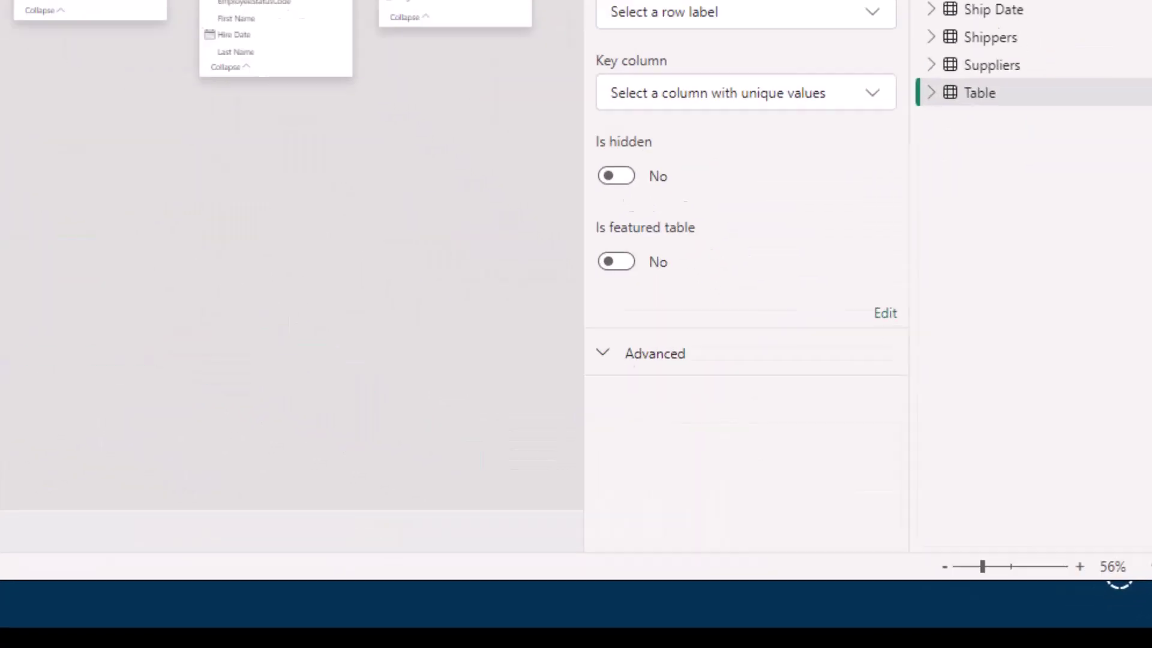
{"action": "left_click", "coordinate": [677, 360]}
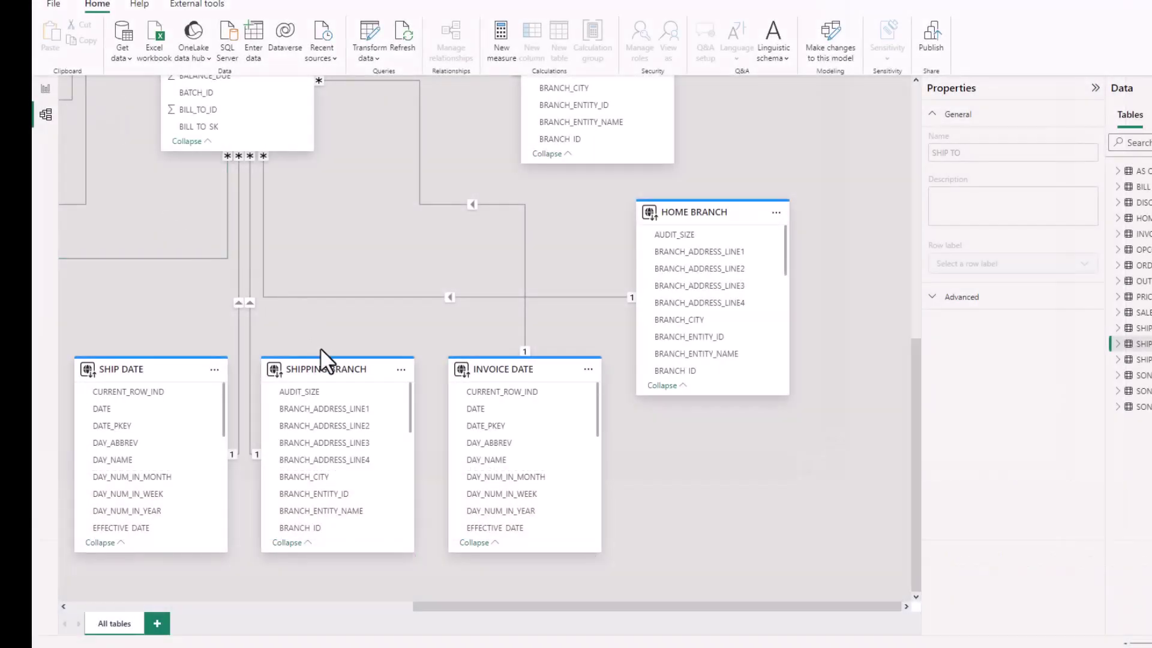
- Select the SHIPPING BRANCH table to view its properties and Import storage mode
{"action": "mouse_move", "coordinate": [340, 370]}
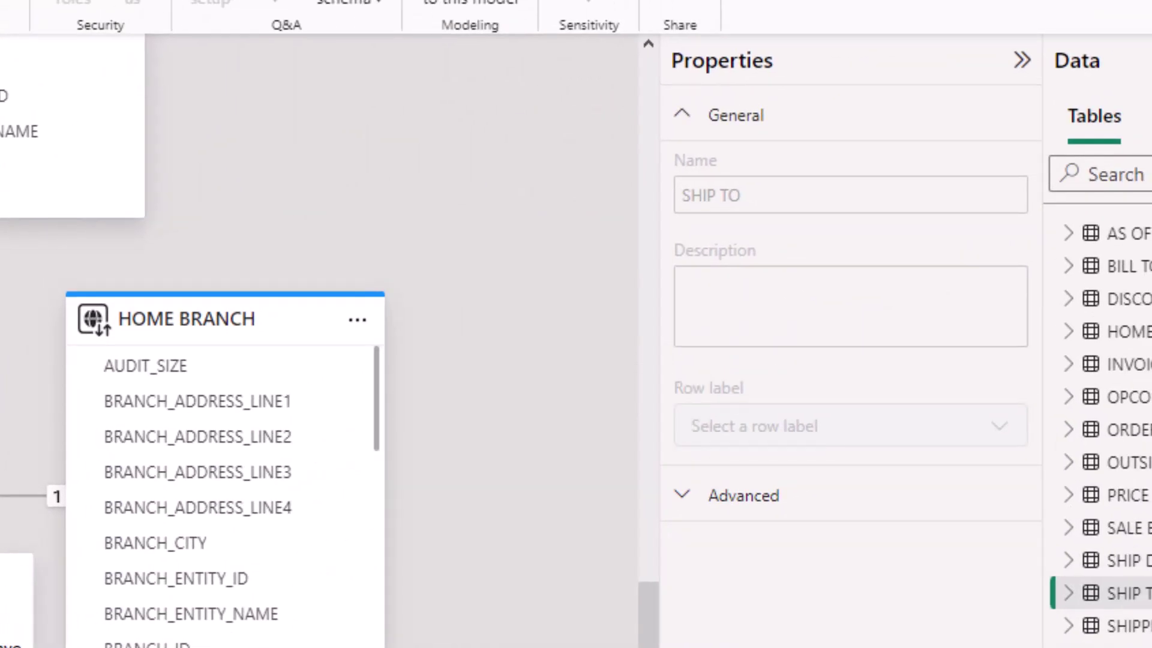
{"action": "left_click", "coordinate": [917, 480]}
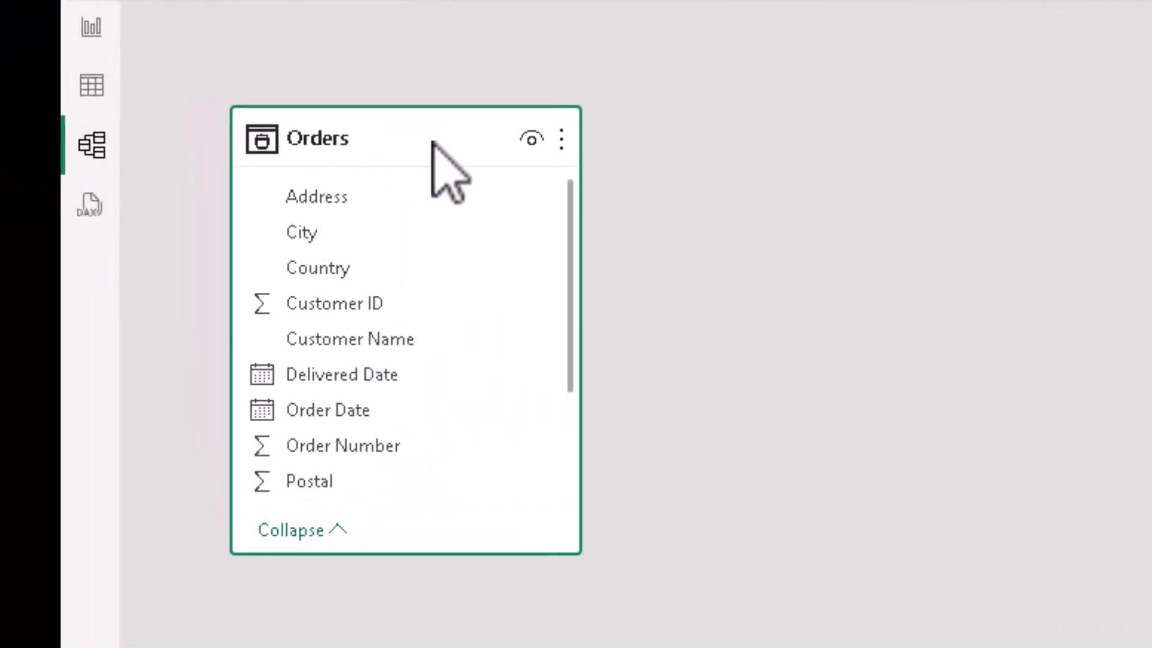
- Open Transform data to preview the Orders query in the Power Query Editor
{"action": "mouse_move", "coordinate": [440, 143]}
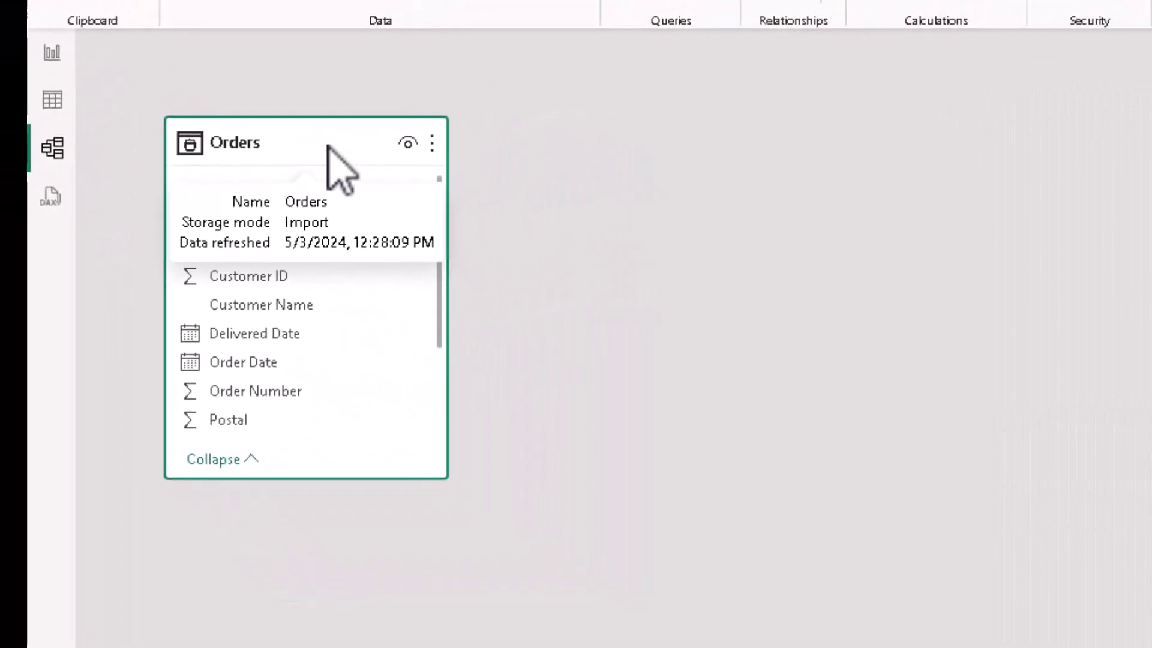
{"action": "left_click", "coordinate": [449, 15]}
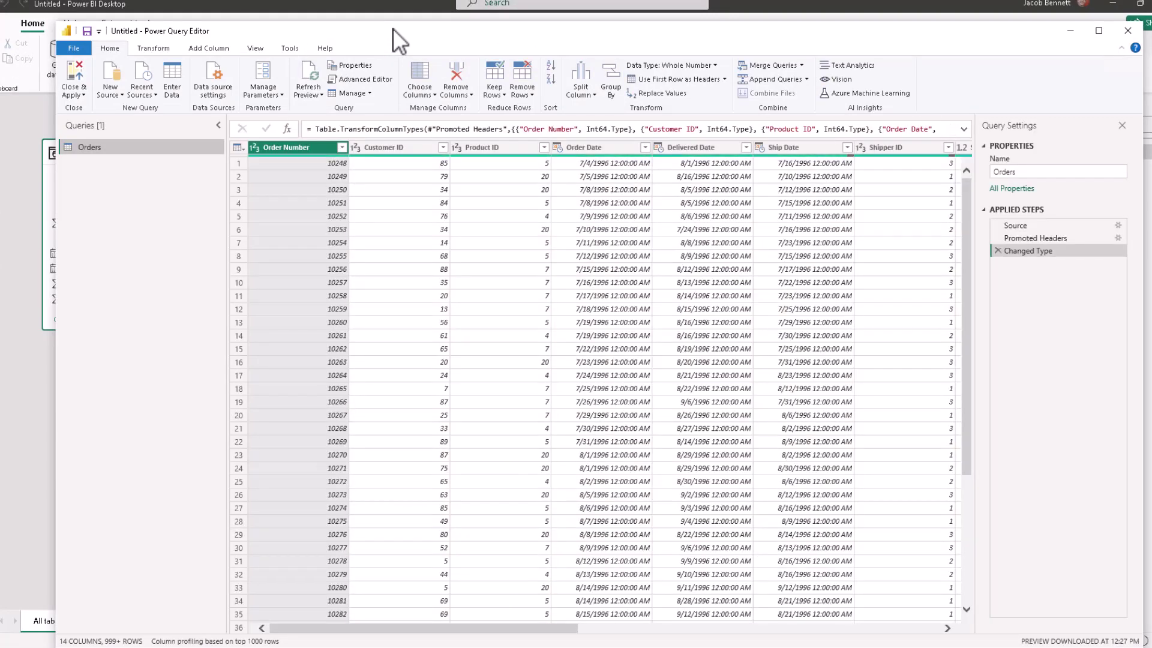
- Connect a new SQL Server source at (localdb)\localDB1 in DirectQuery mode
{"action": "left_click", "coordinate": [110, 91]}
{"action": "left_click", "coordinate": [129, 154]}
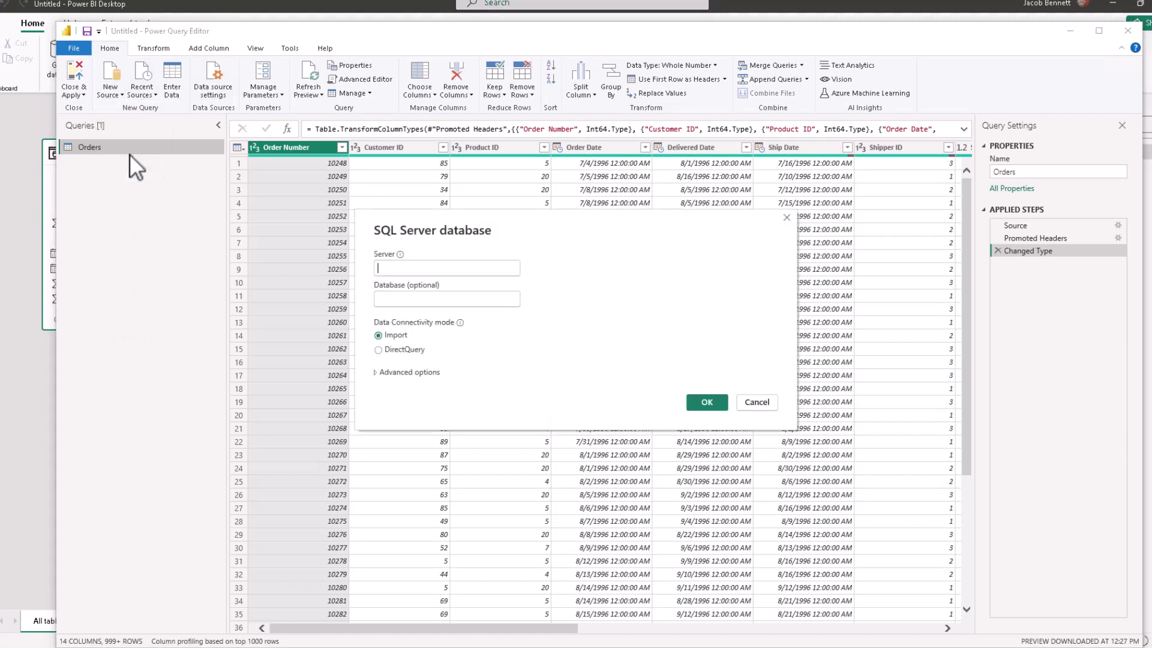
{"action": "type", "text": "(localdb"}
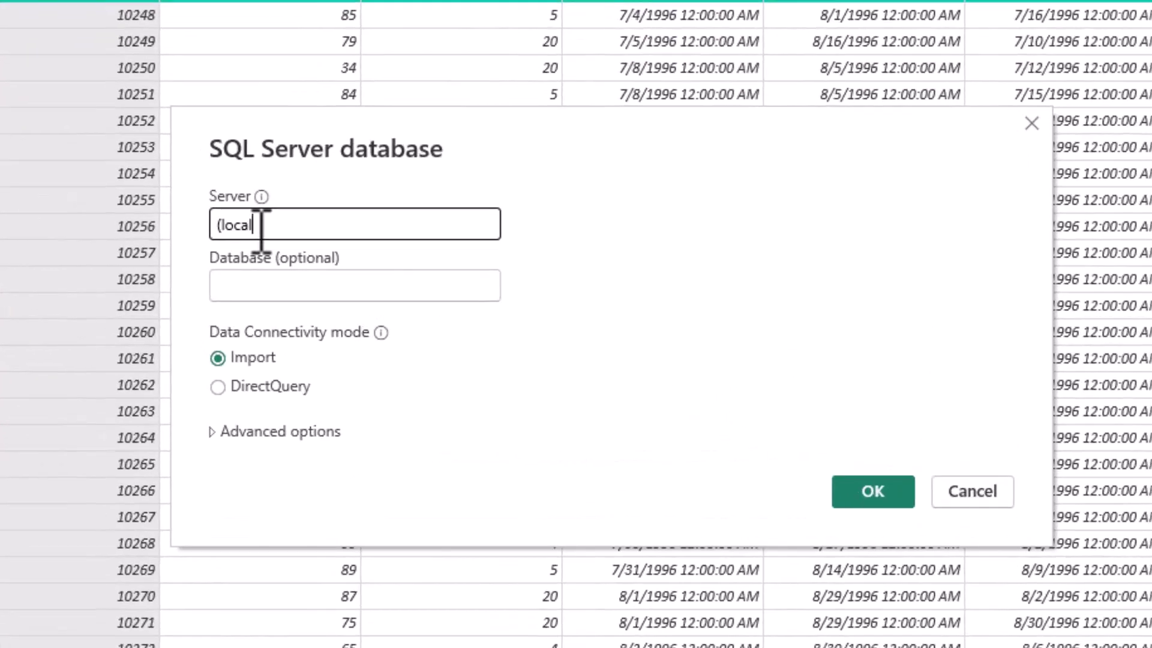
{"action": "type", "text": ")\\"}
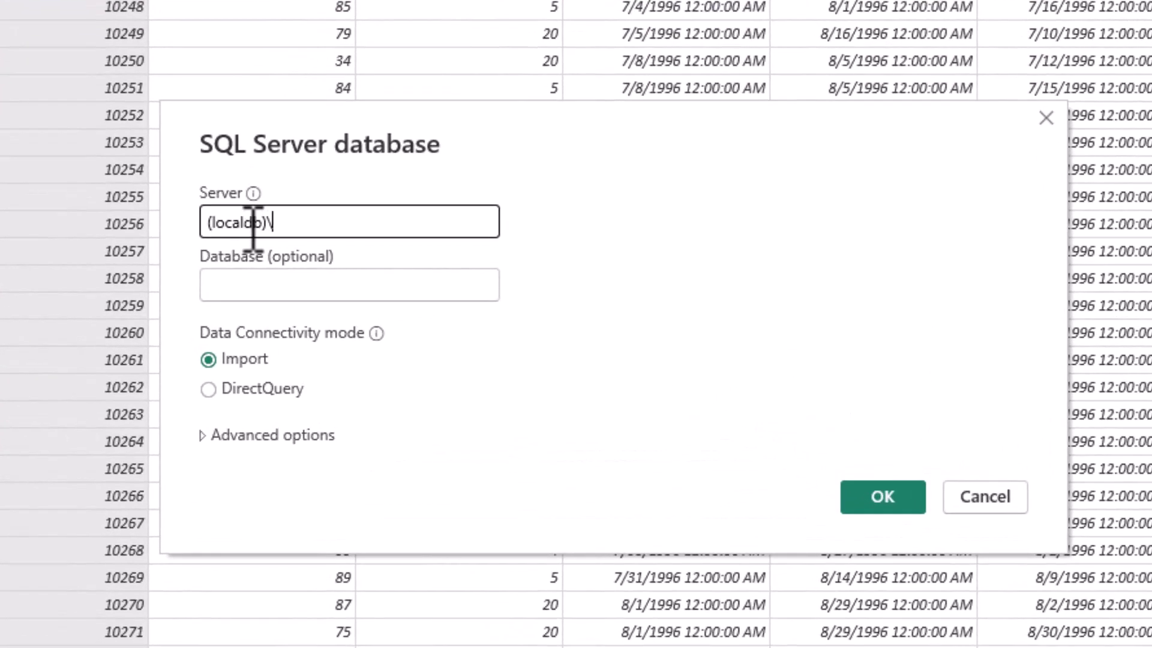
{"action": "type", "text": "localDB1"}
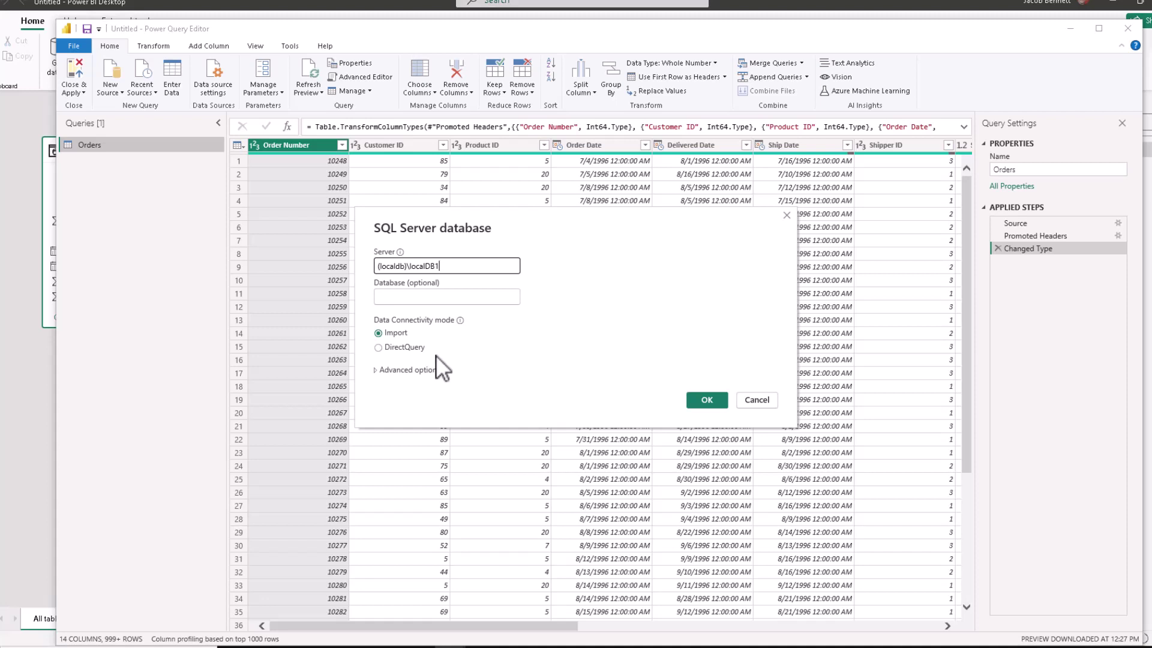
{"action": "left_click", "coordinate": [409, 347]}
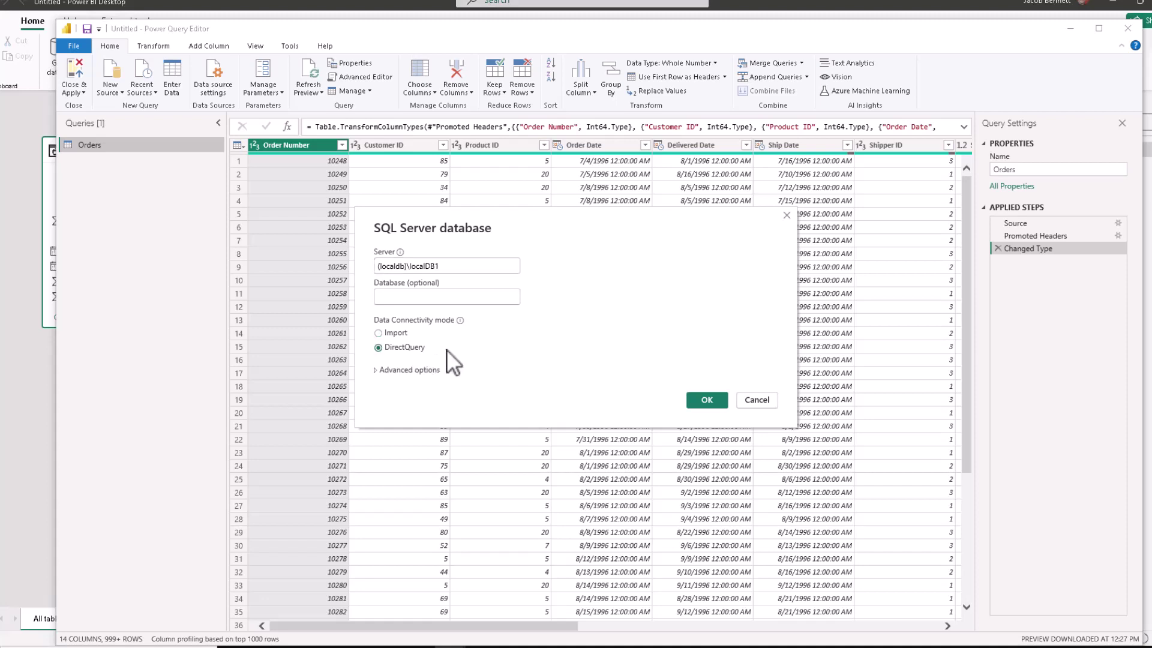
{"action": "left_click", "coordinate": [711, 403]}
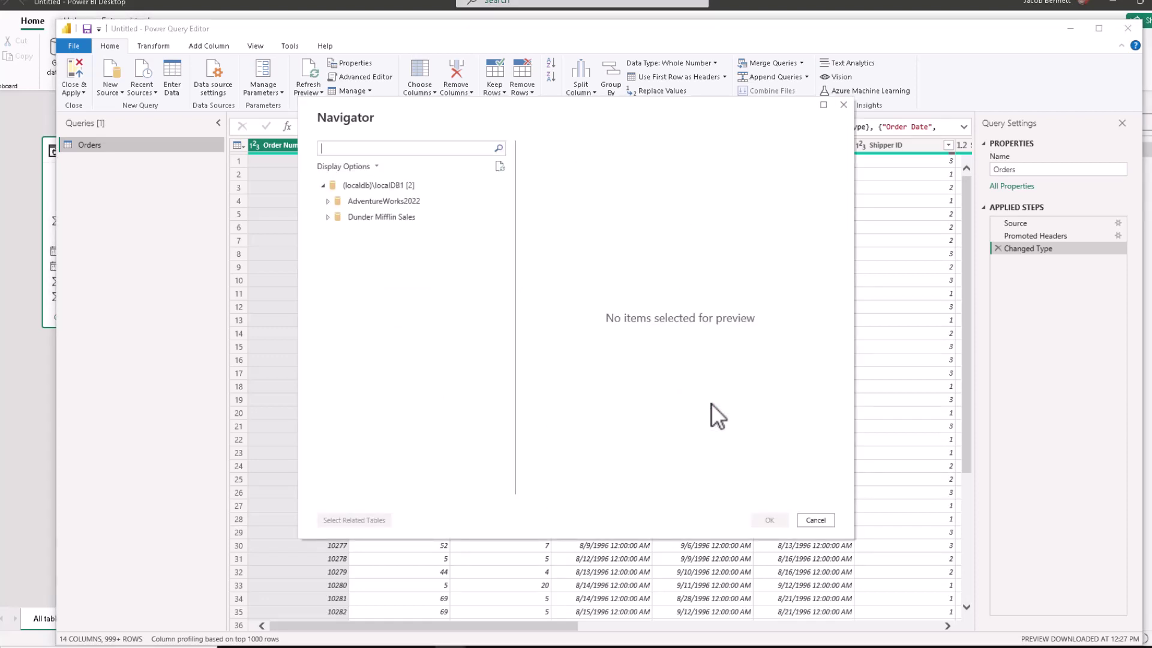
- Pick the OrderDetails table from Dunder Mifflin Sales and load it as a query
{"action": "left_click", "coordinate": [328, 218]}
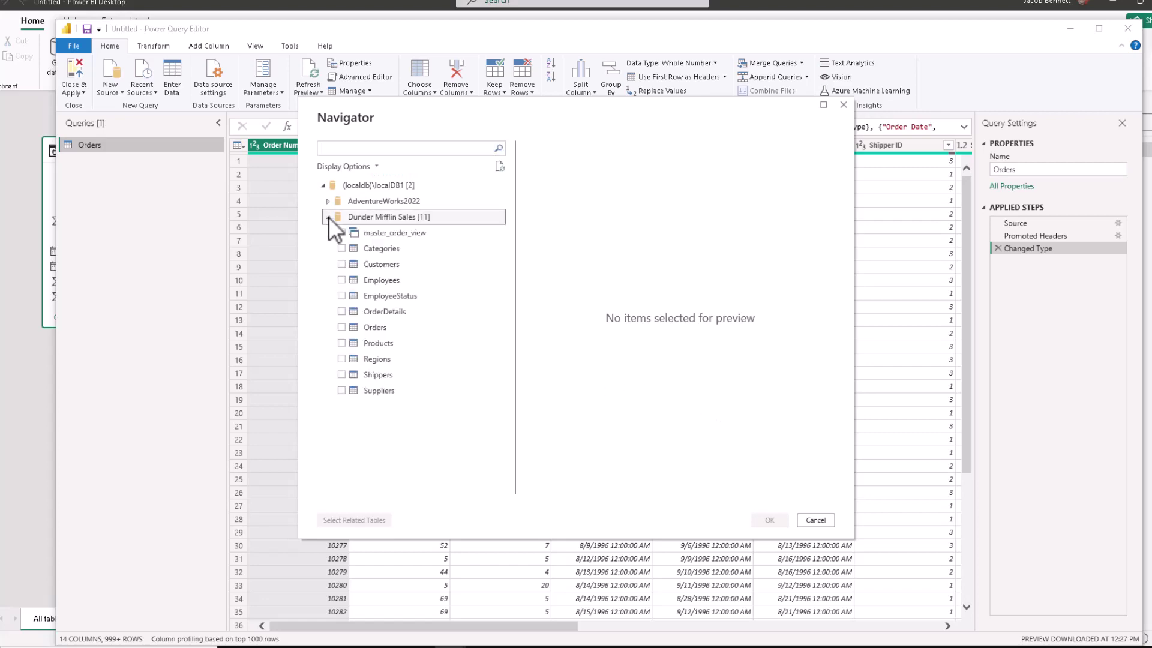
{"action": "left_click", "coordinate": [342, 311]}
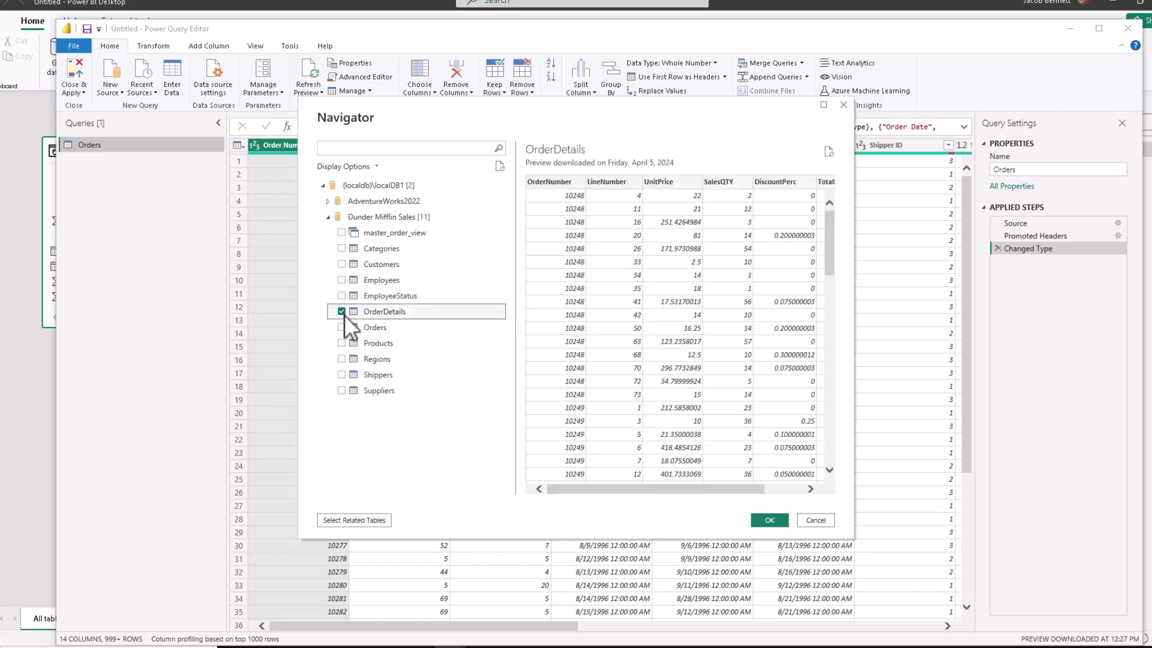
{"action": "left_click", "coordinate": [769, 520]}
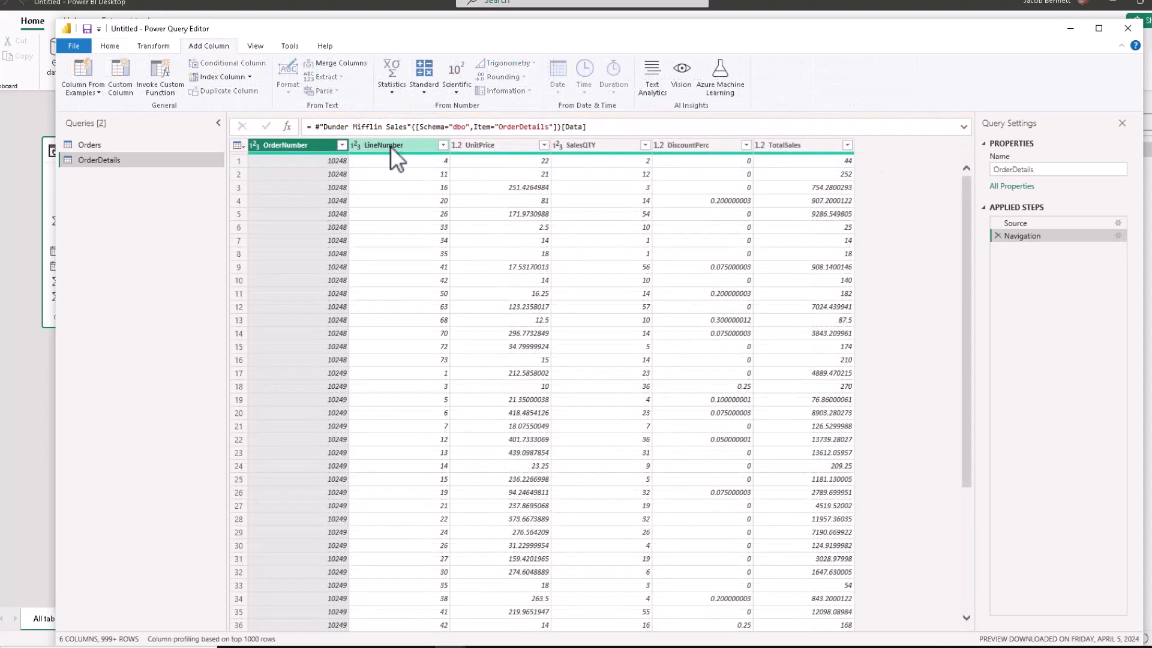
- Build a Sales Order Number column from examples of the selected columns, starting with SO
{"action": "left_click", "coordinate": [390, 146], "text": "ctrl"}
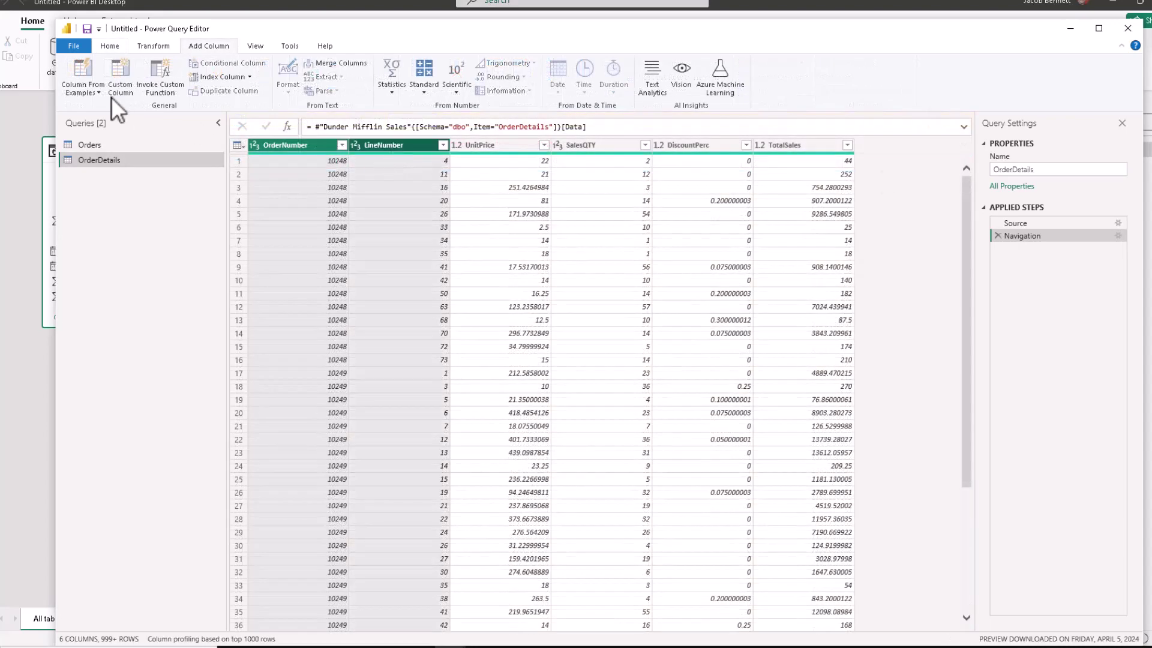
{"action": "left_click", "coordinate": [90, 92]}
{"action": "left_click", "coordinate": [98, 120]}
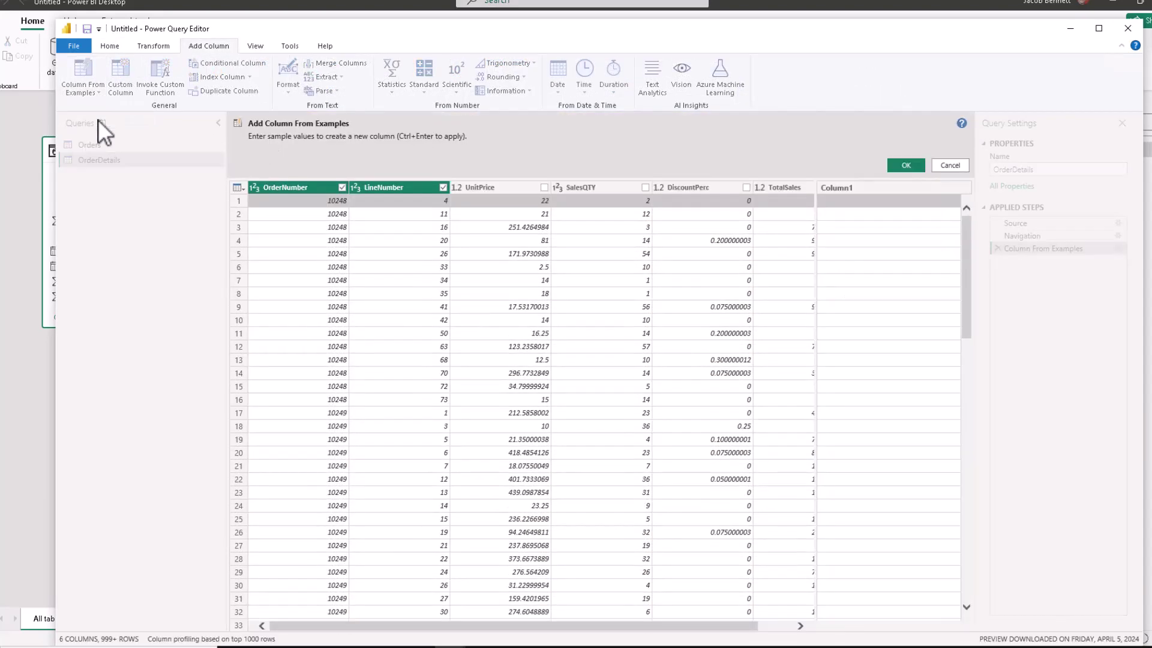
{"action": "double_click", "coordinate": [850, 185]}
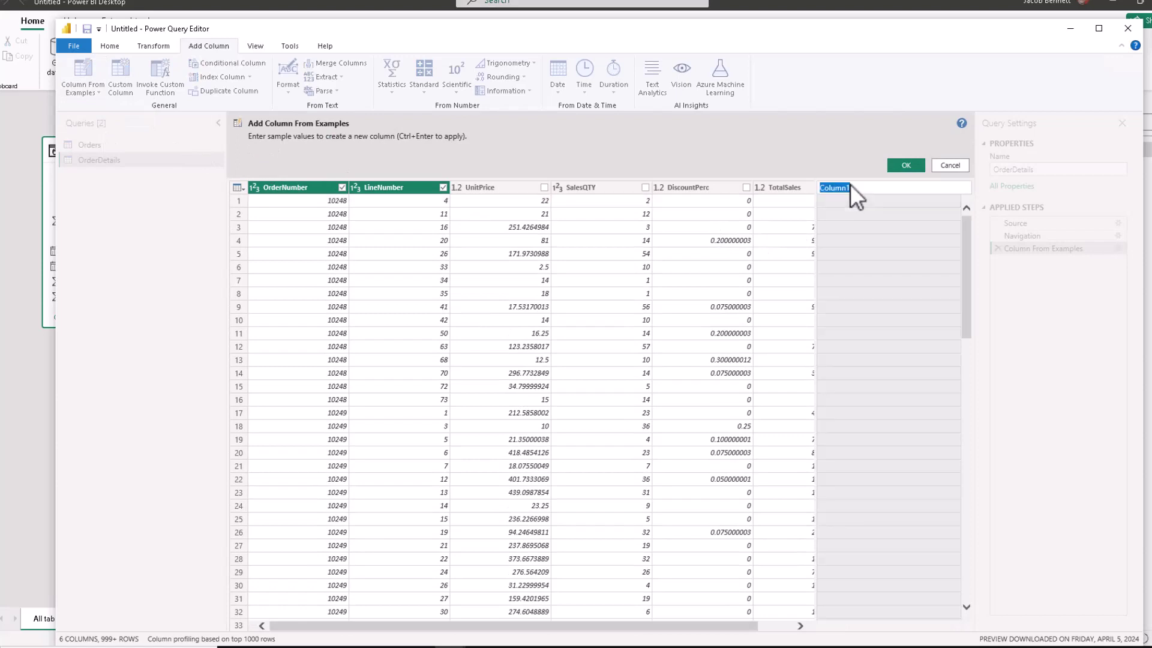
{"action": "type", "text": "Sales Order Number"}
{"action": "key", "text": "Return"}
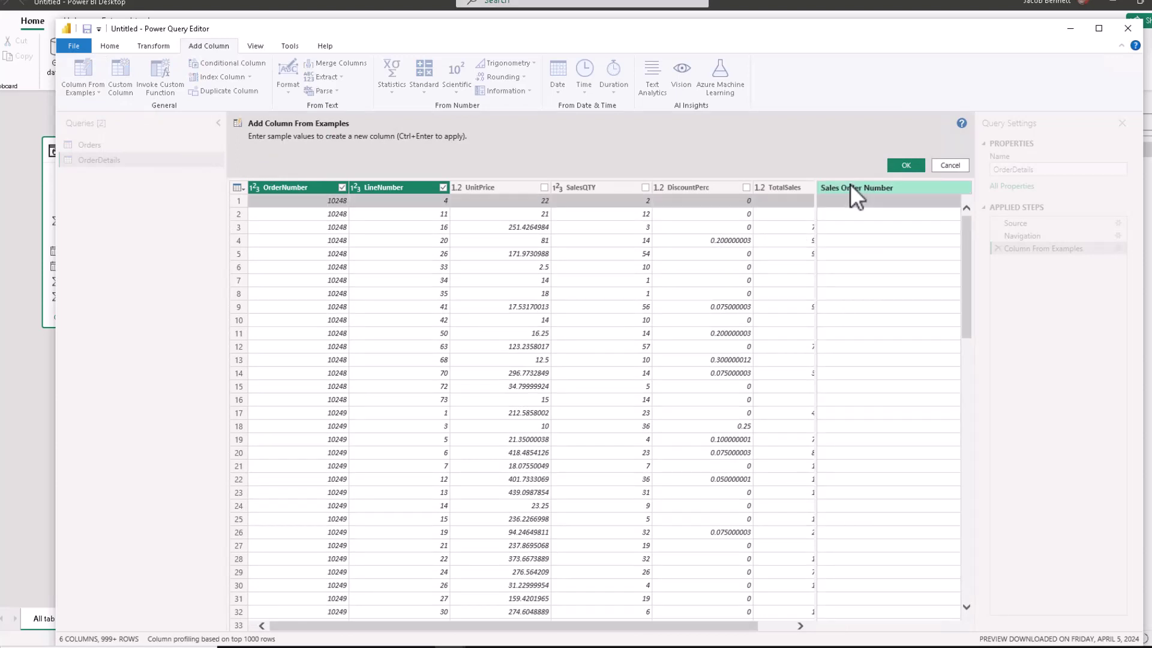
{"action": "type", "text": "SO10248"}
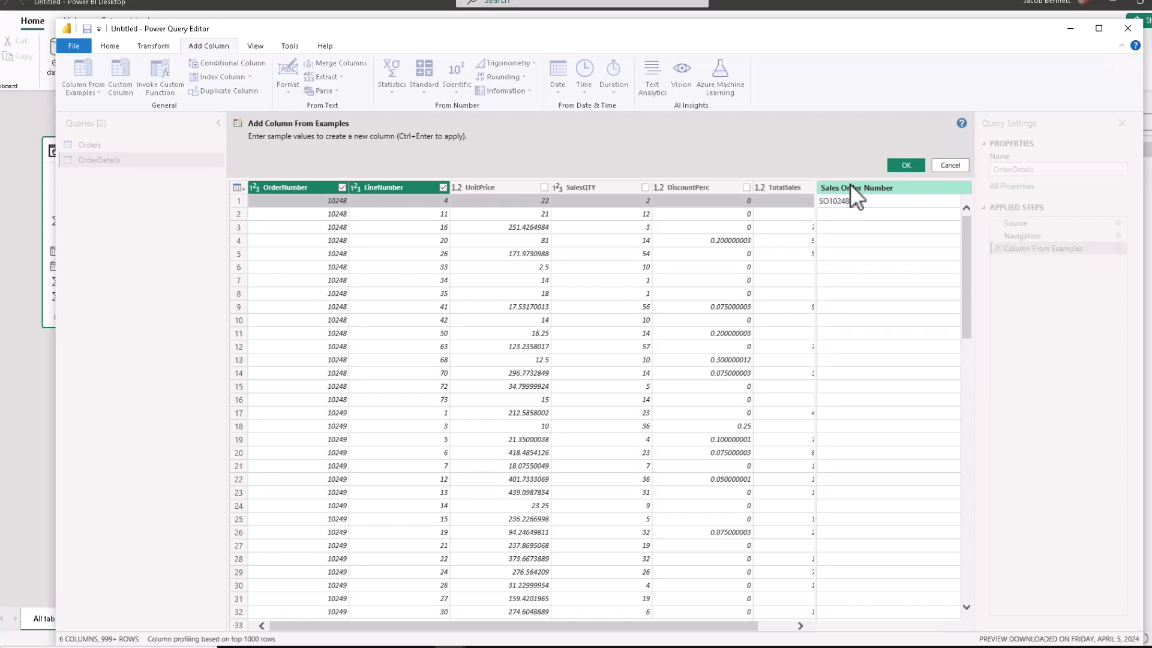
{"action": "key", "text": "Return"}
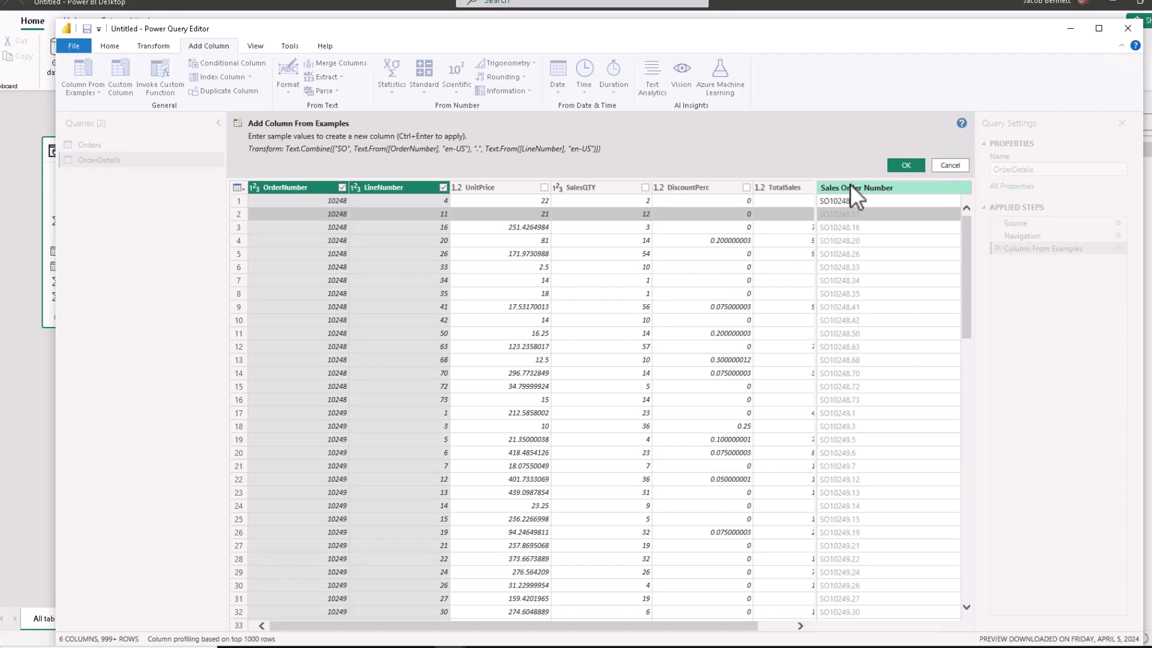
{"action": "left_click", "coordinate": [896, 165]}
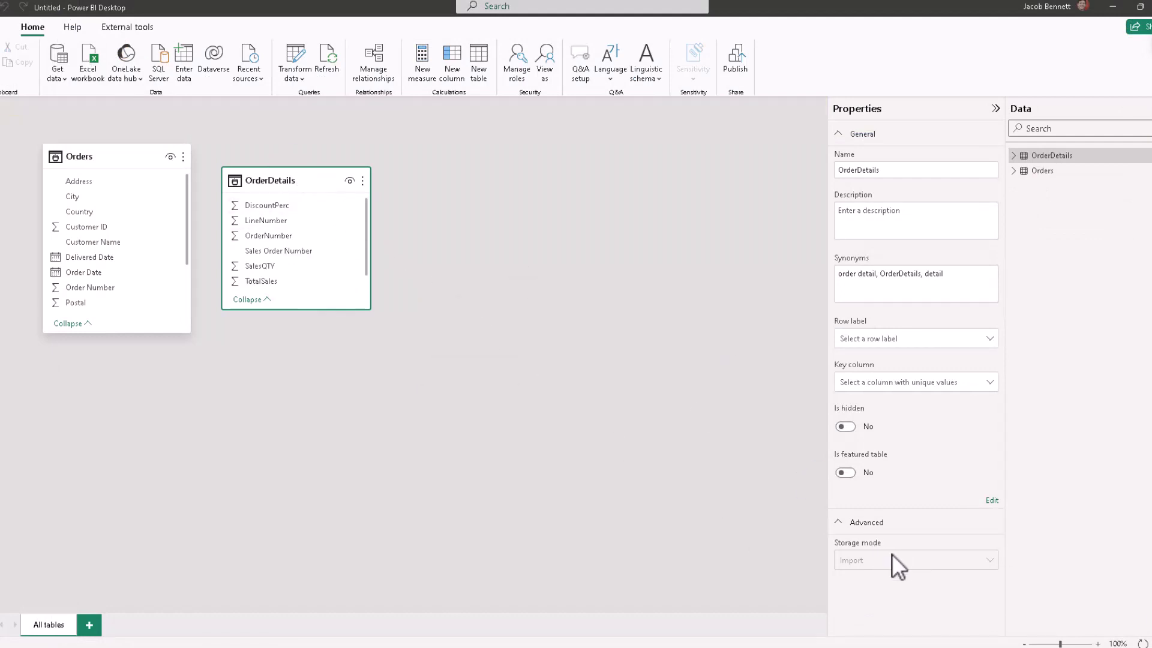
{"action": "left_click", "coordinate": [110, 162]}
{"action": "left_click", "coordinate": [276, 179]}
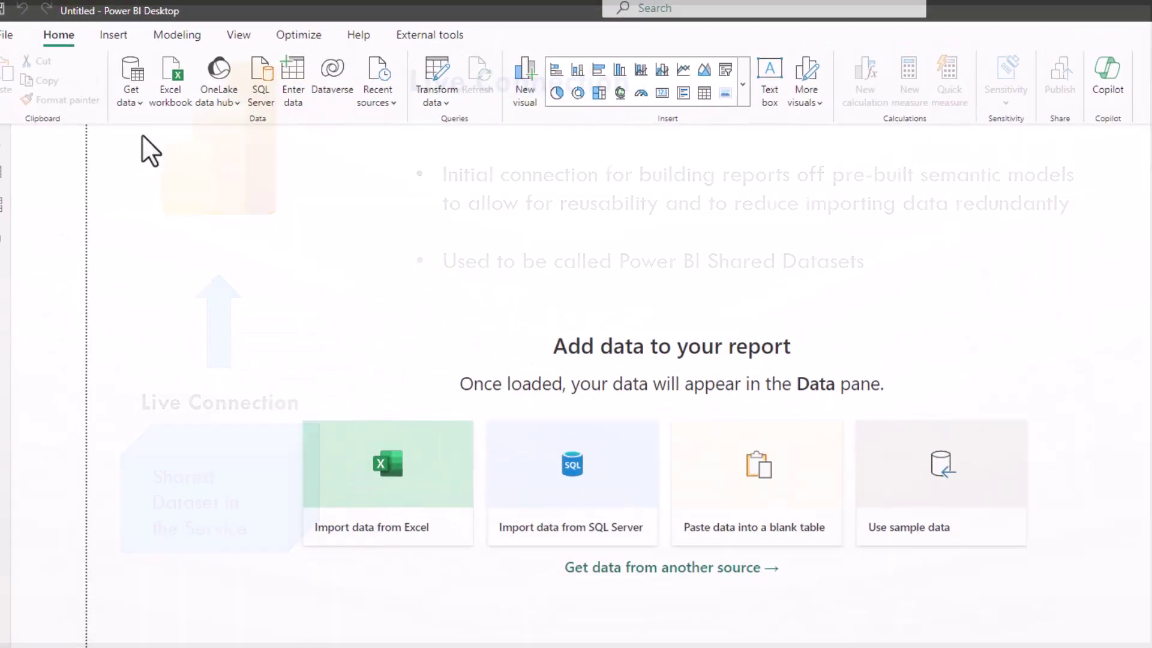
- Browse the OneLake data hub's Power BI semantic models and choose one from My Workspace
{"action": "left_click", "coordinate": [137, 104]}
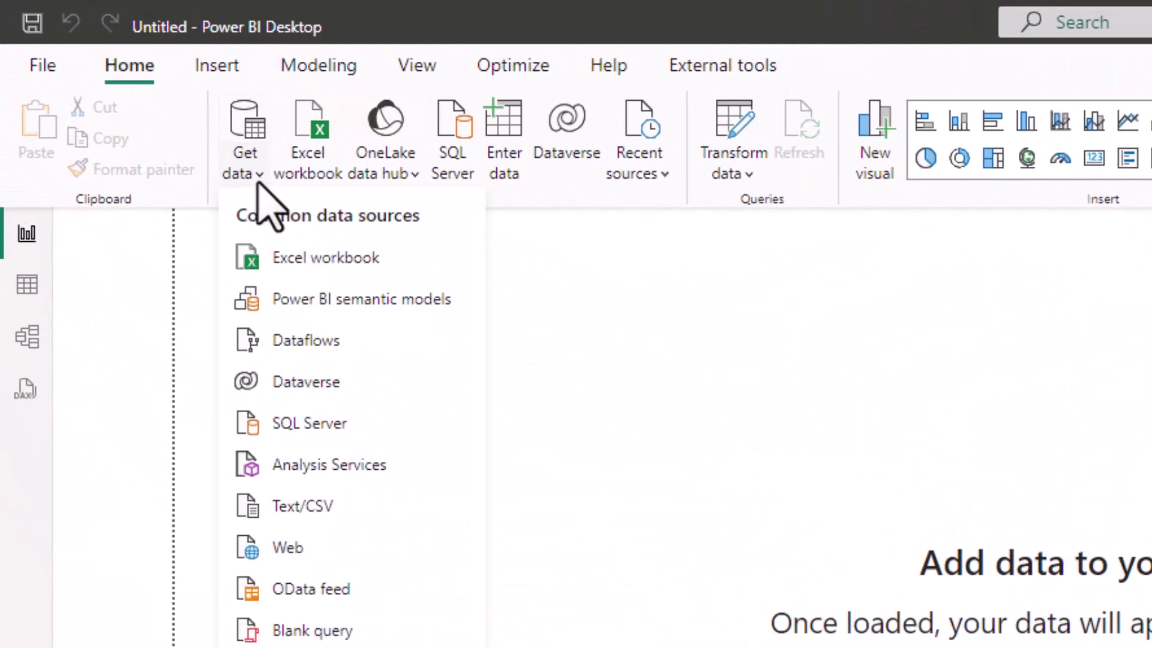
{"action": "left_click", "coordinate": [411, 175]}
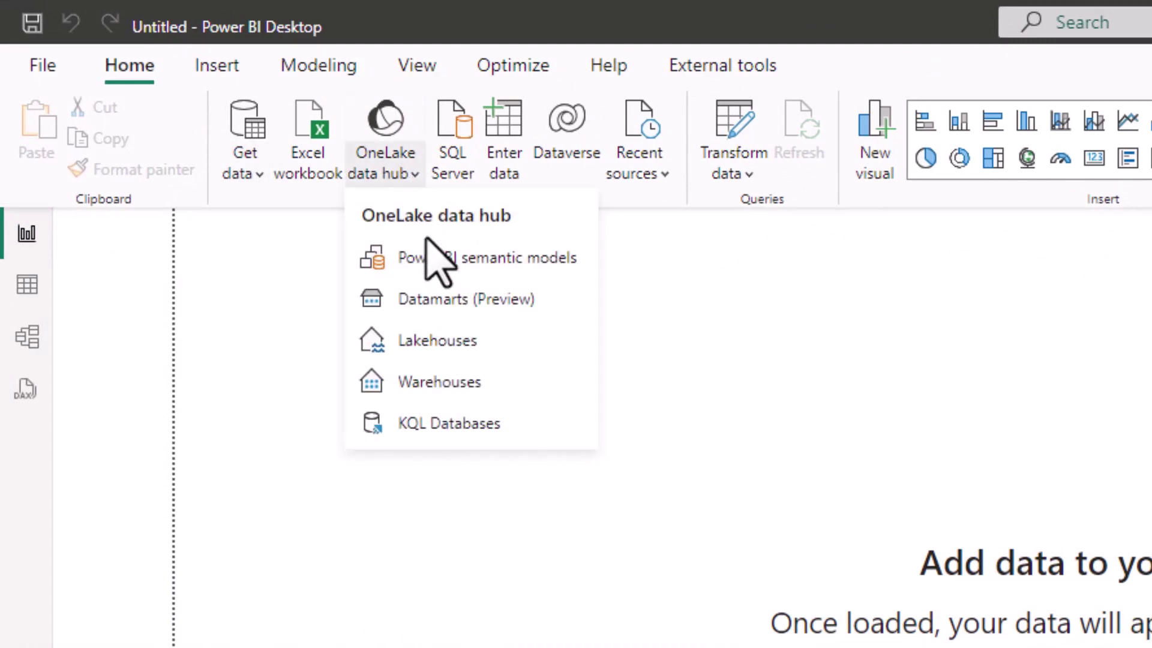
{"action": "left_click", "coordinate": [413, 252]}
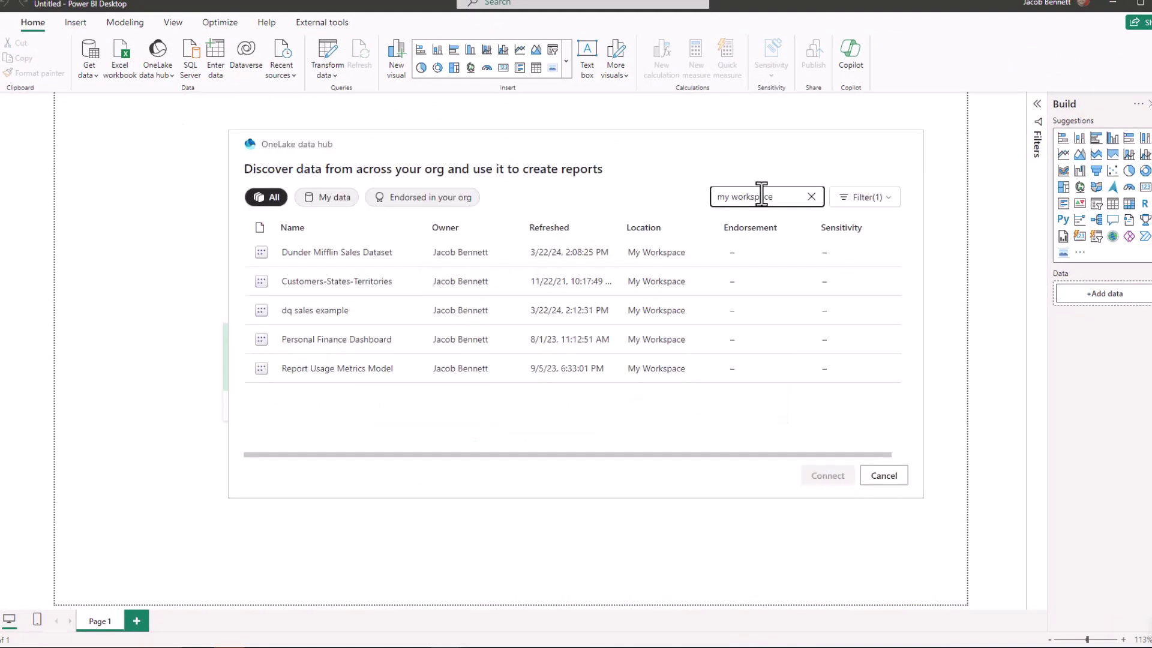
{"action": "left_click", "coordinate": [732, 177]}
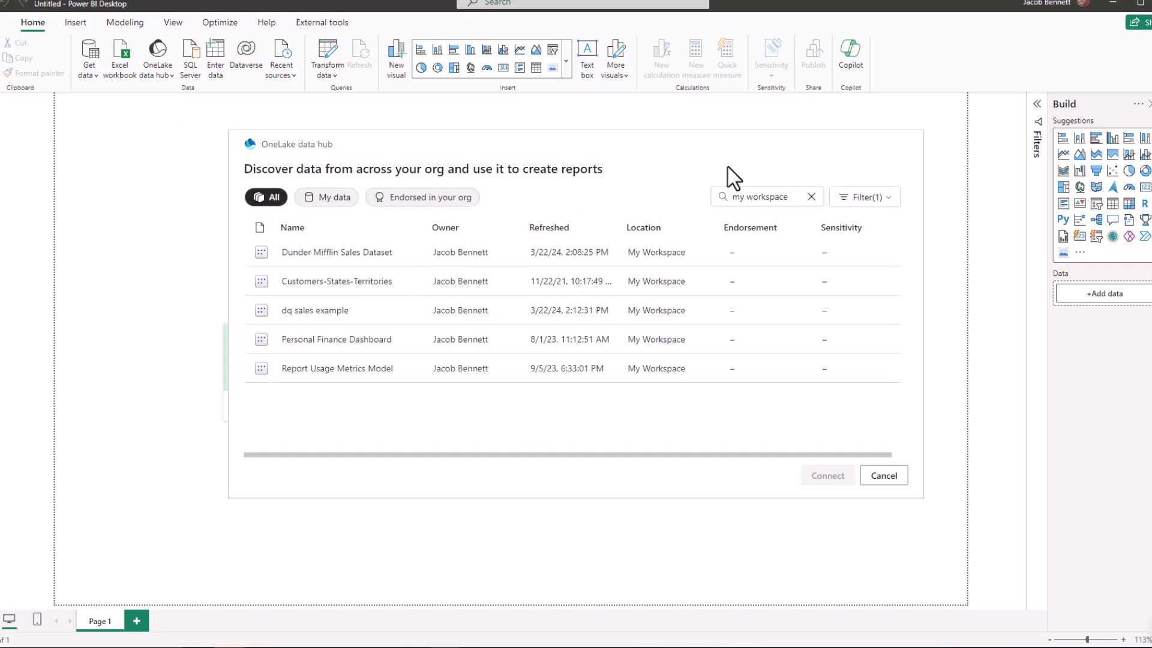
- Switch to the other Power BI Desktop window holding the live-connected report
{"action": "mouse_move", "coordinate": [458, 634]}
{"action": "left_click", "coordinate": [350, 606]}
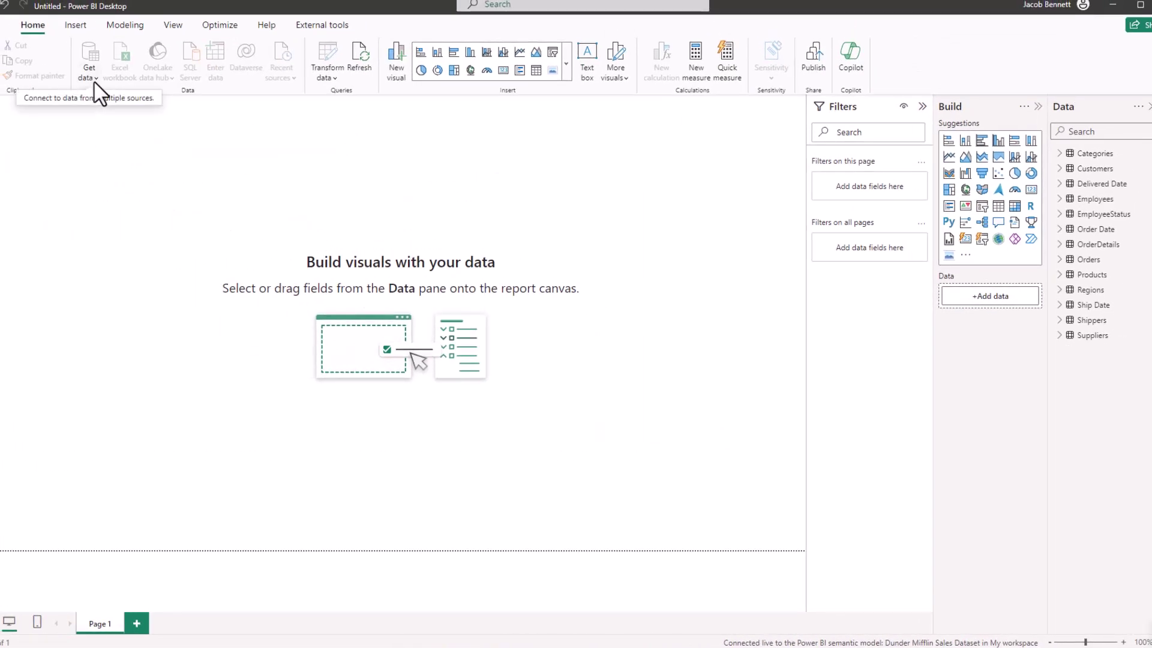
- Check the available Get data sources, then expand OrderDetails and select Sales QTY
{"action": "left_click", "coordinate": [89, 75]}
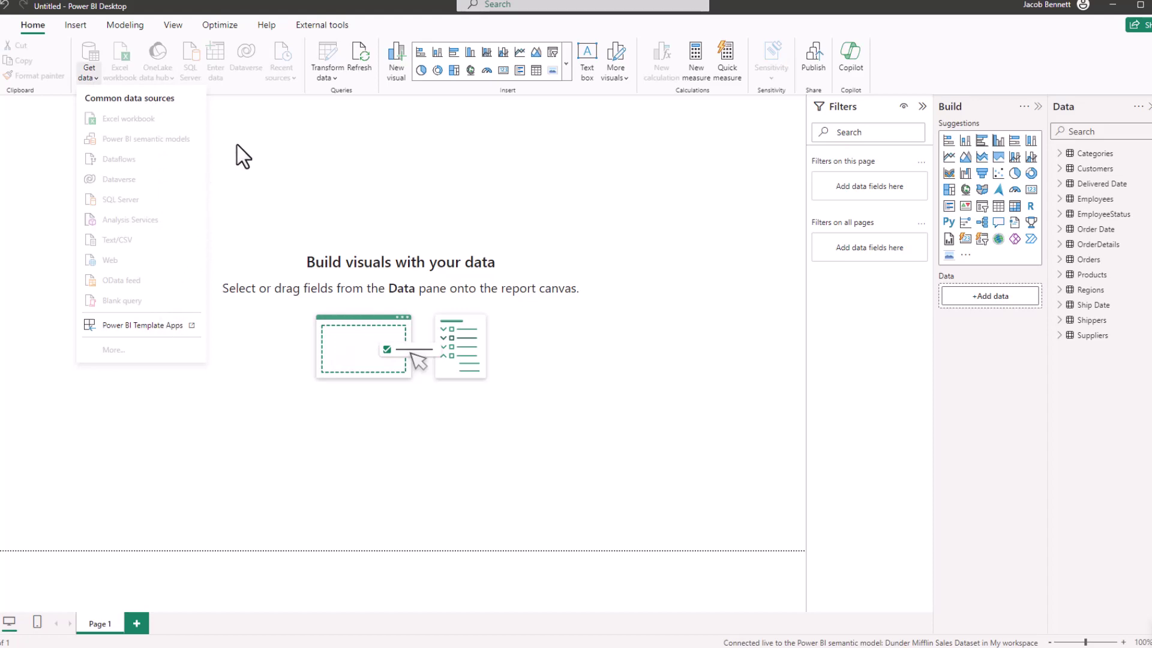
{"action": "left_click", "coordinate": [243, 157]}
{"action": "left_click", "coordinate": [1060, 244]}
{"action": "left_click", "coordinate": [1100, 320]}
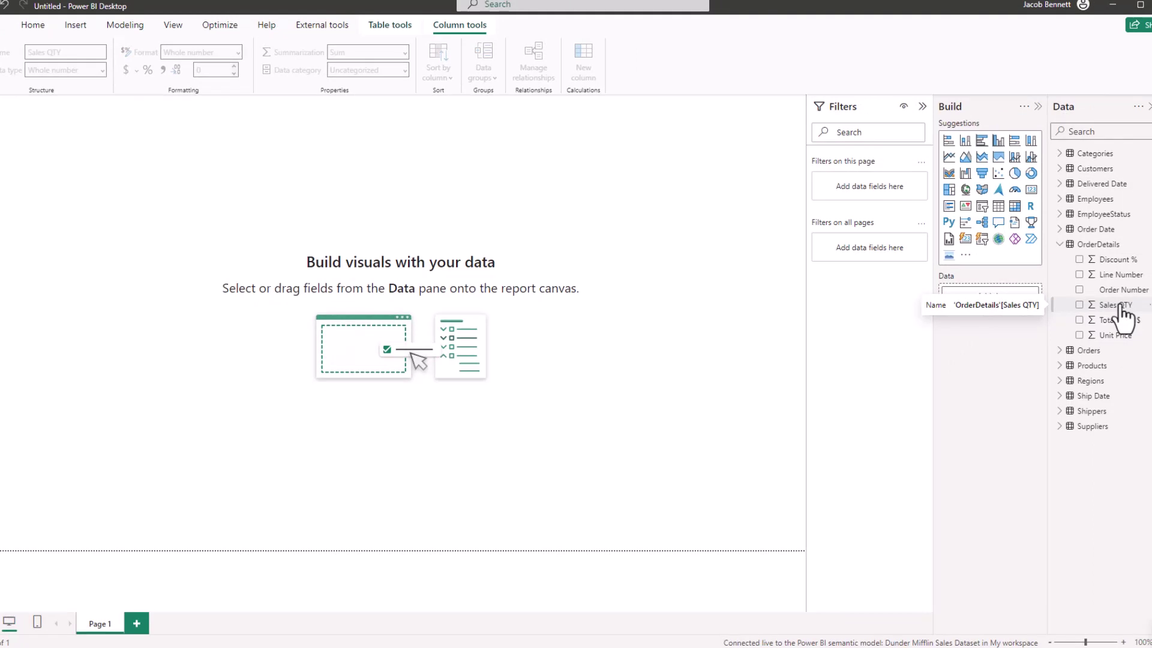
- Back on the Home ribbon, recheck which Get data sources can be added
{"action": "left_click", "coordinate": [33, 27]}
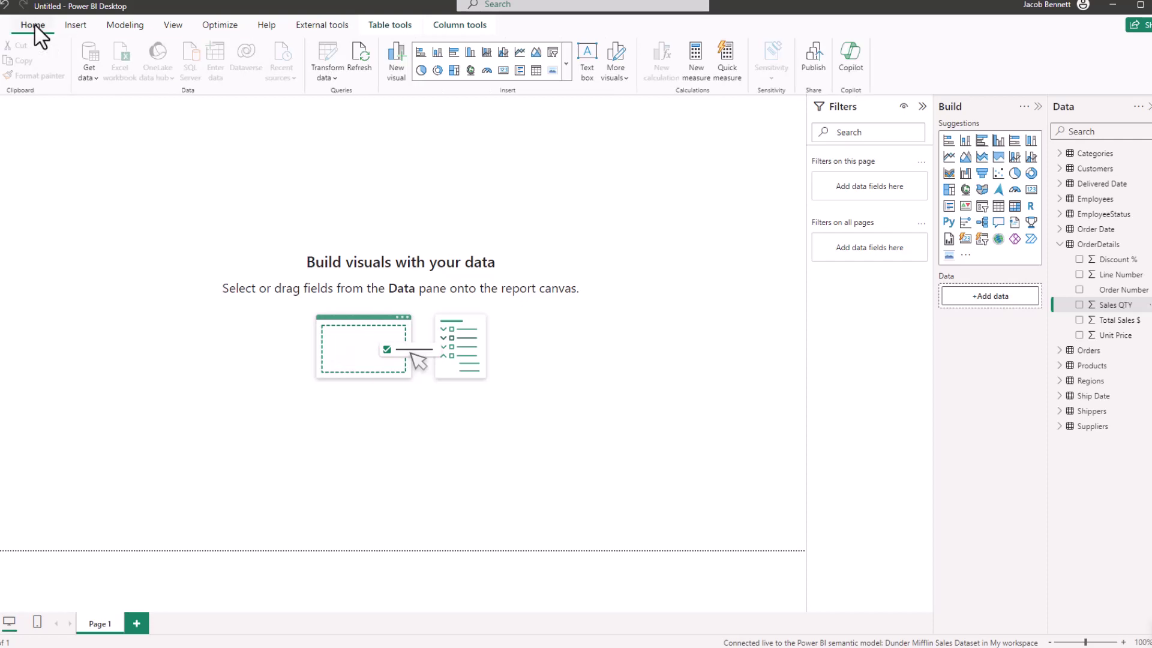
{"action": "left_click", "coordinate": [90, 78]}
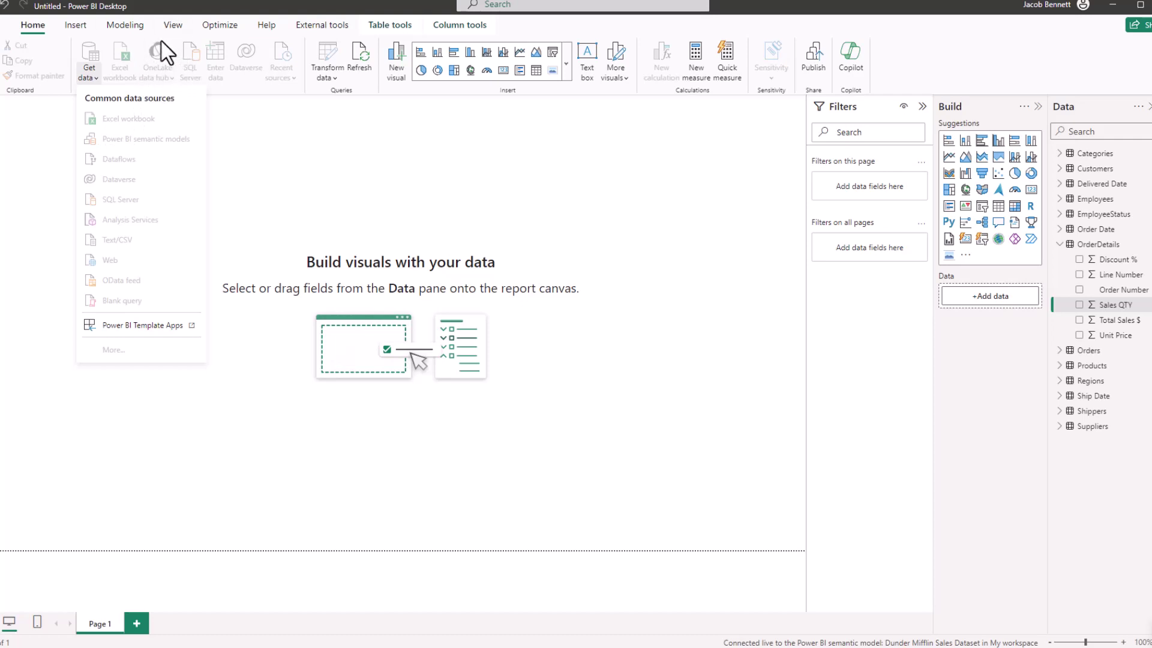
{"action": "left_click", "coordinate": [275, 165]}
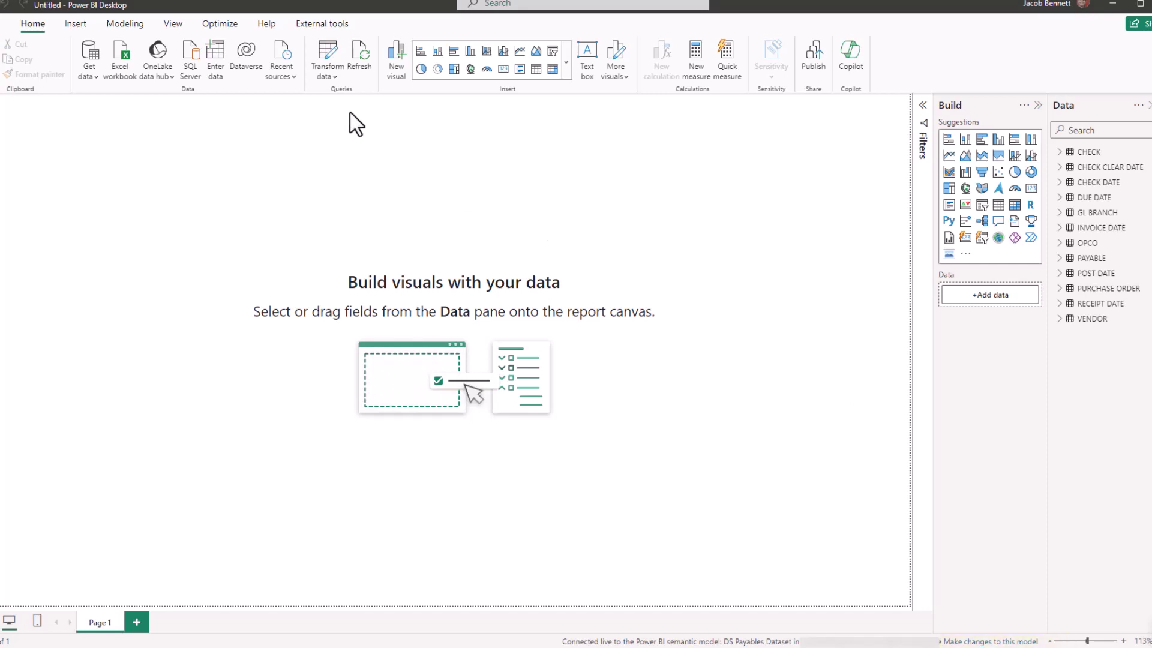
- Add a local model via Make changes to this model, confirming the DS Payables Dataset connection
{"action": "left_click", "coordinate": [125, 24]}
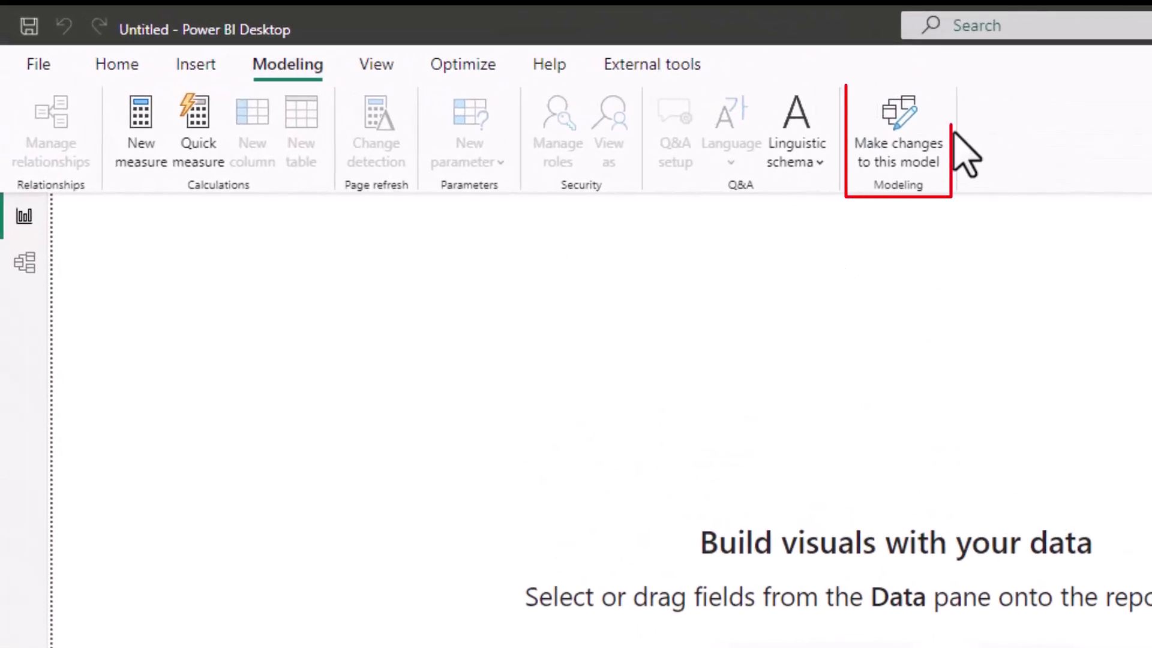
{"action": "left_click", "coordinate": [898, 144]}
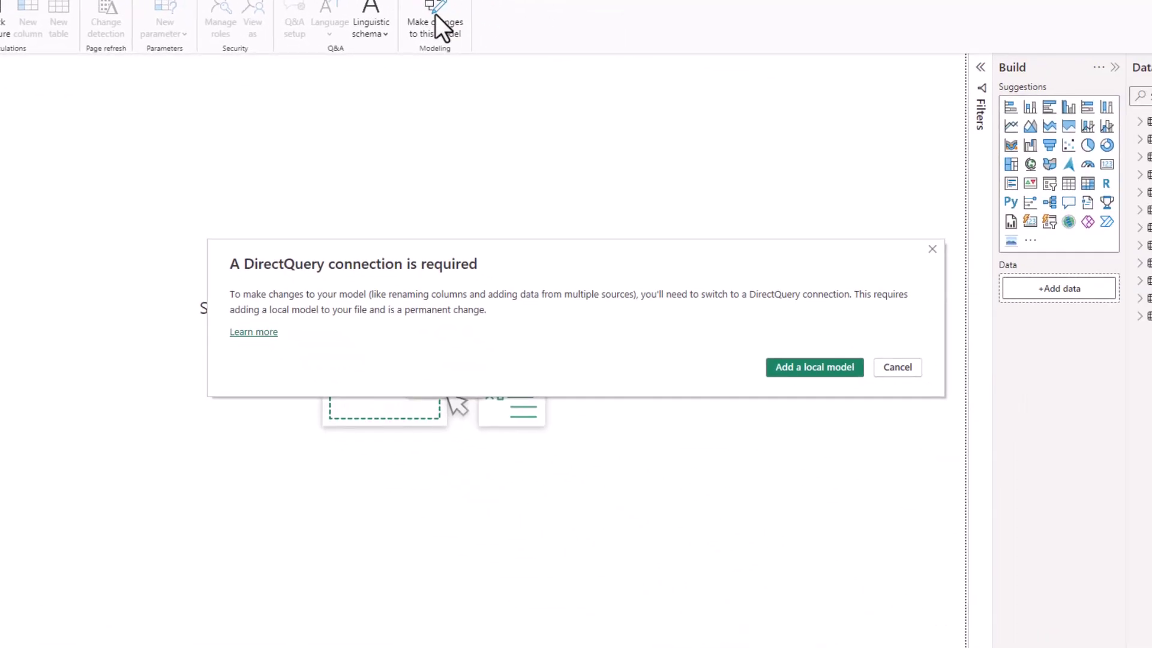
{"action": "left_click", "coordinate": [829, 373]}
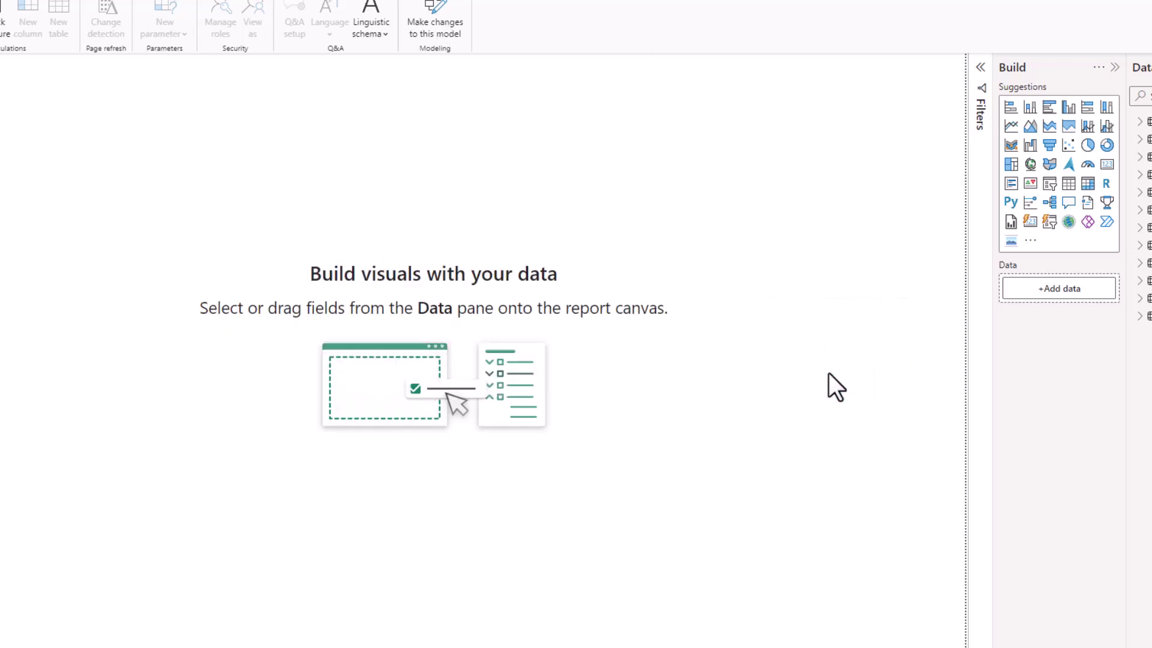
{"action": "left_click", "coordinate": [659, 501]}
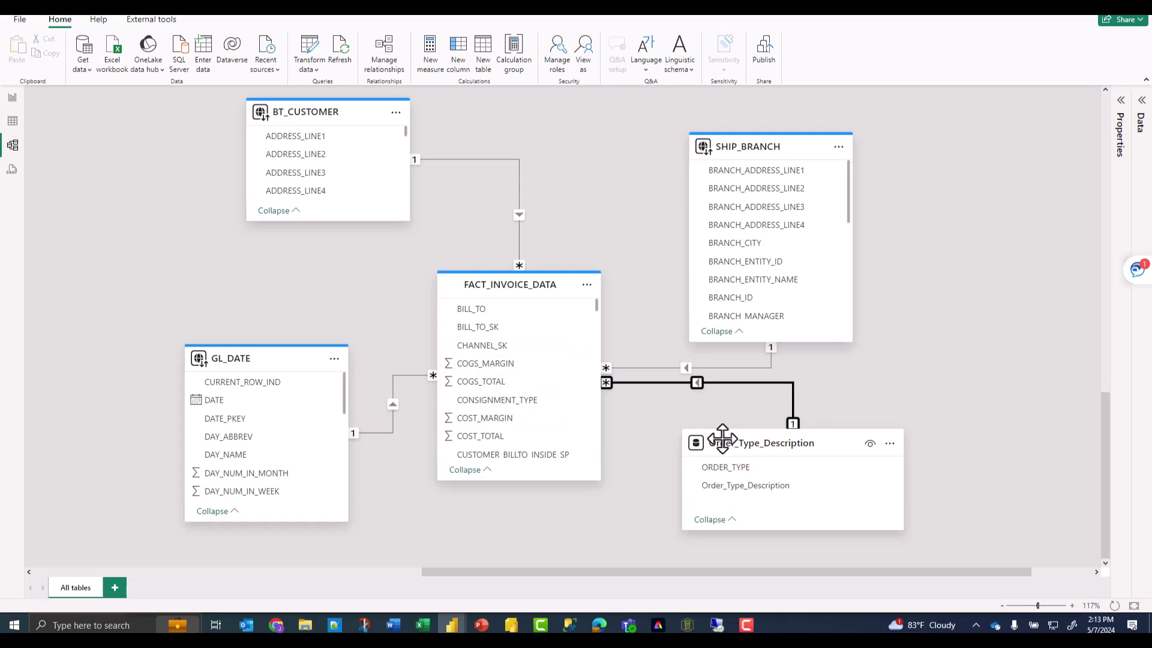
{"action": "mouse_move", "coordinate": [732, 447]}
{"action": "left_click", "coordinate": [20, 19]}
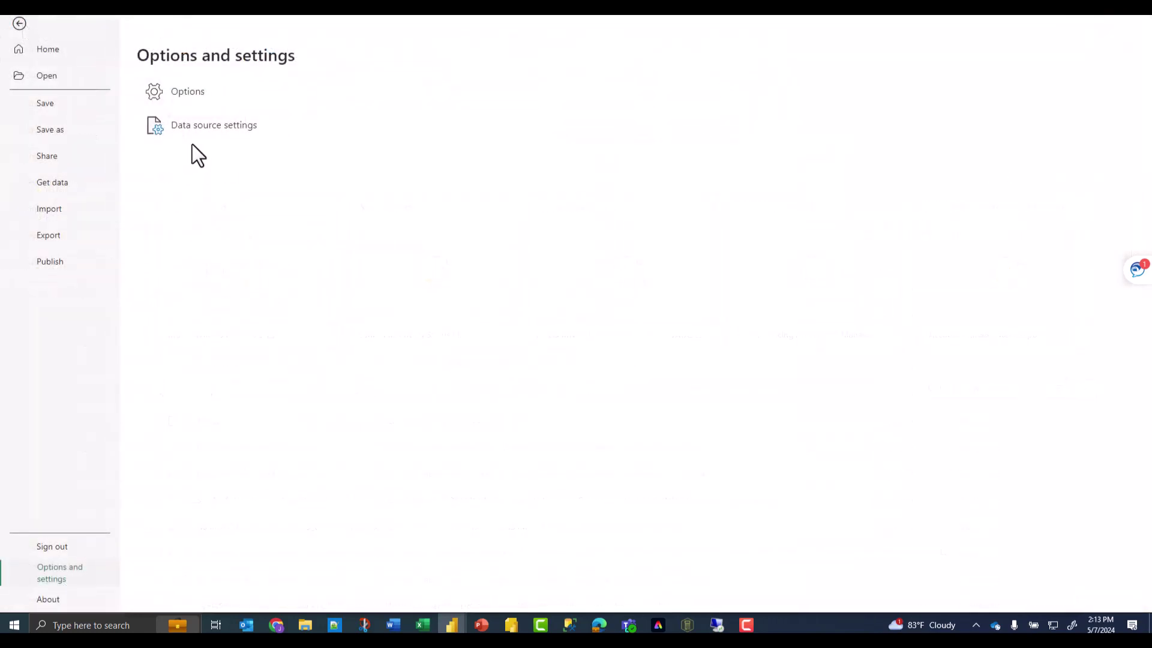
{"action": "left_click", "coordinate": [207, 125]}
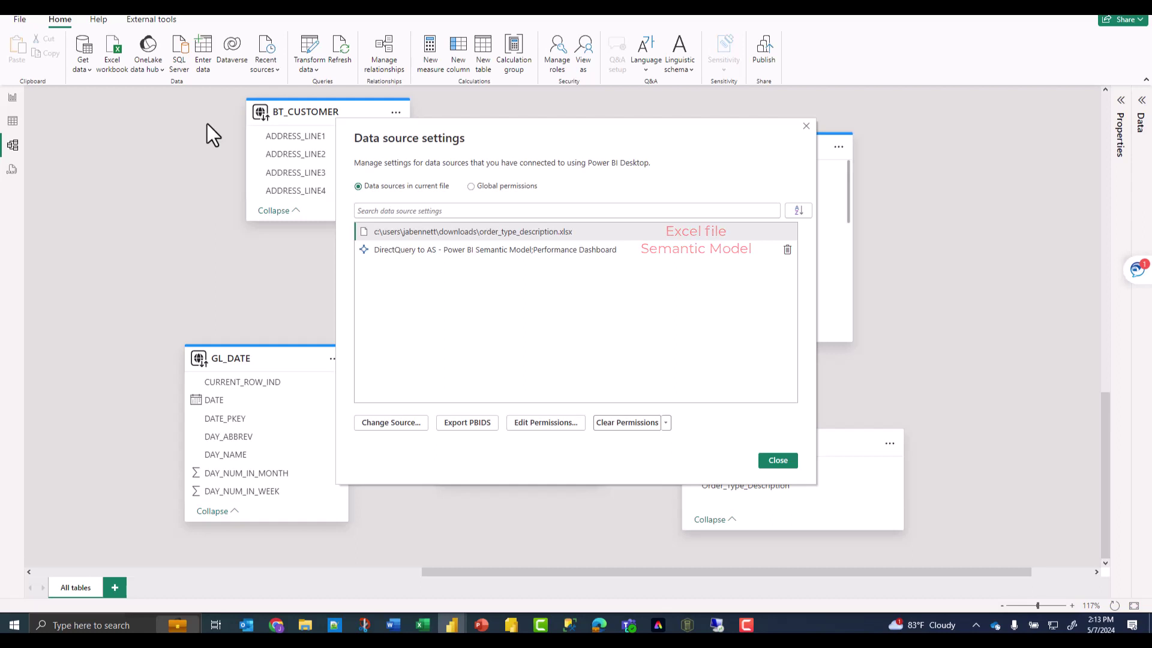
- Close the Data source settings list to return to the model diagram
{"action": "left_click", "coordinate": [805, 126]}
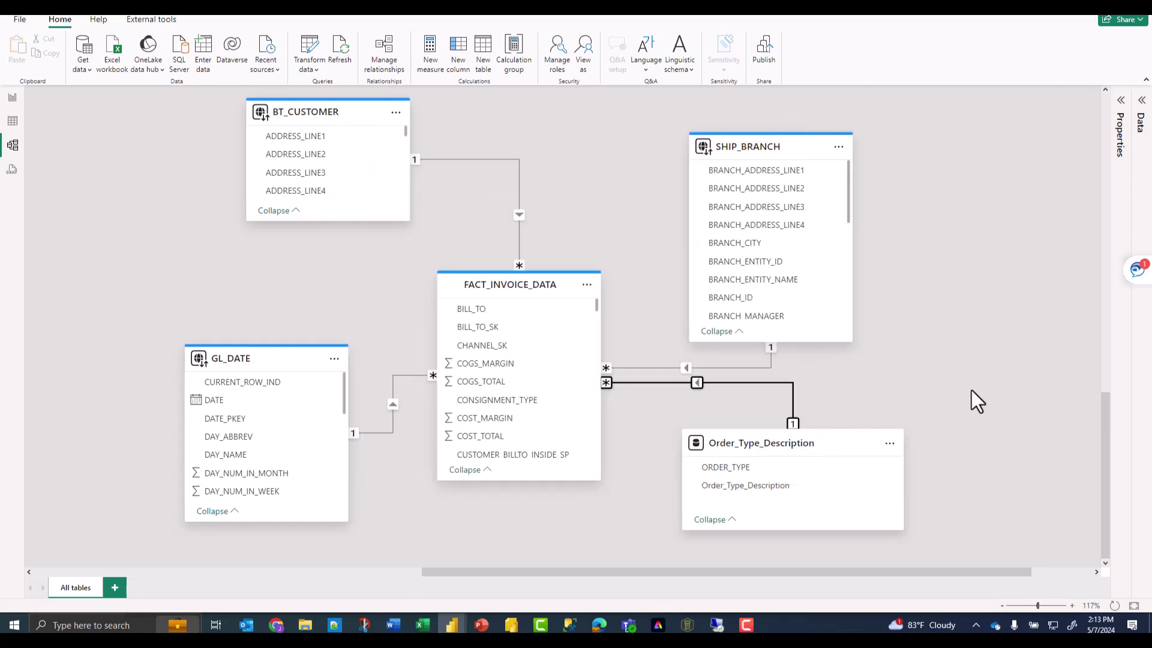